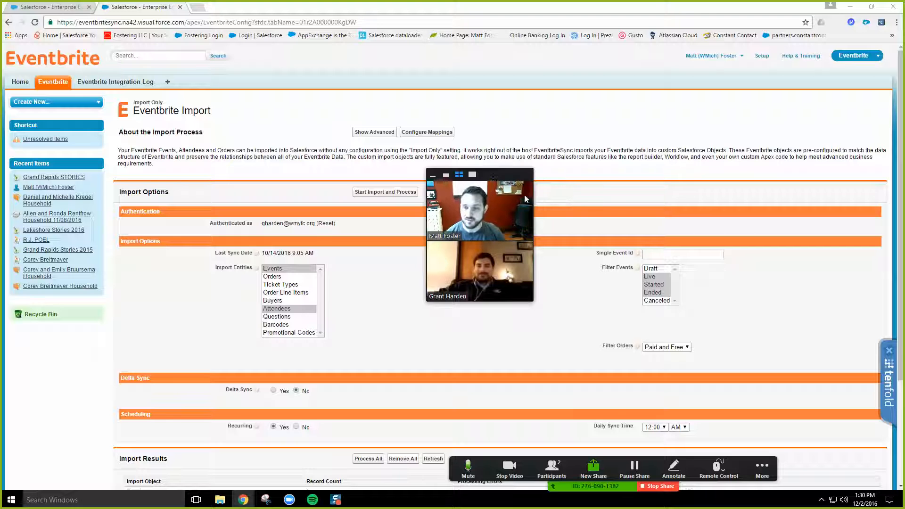
# Step: Move the meeting's video panel clear of the page content and stop sharing the screen in Zoom
pyautogui.moveTo(495, 175); pyautogui.dragTo(863, 154)
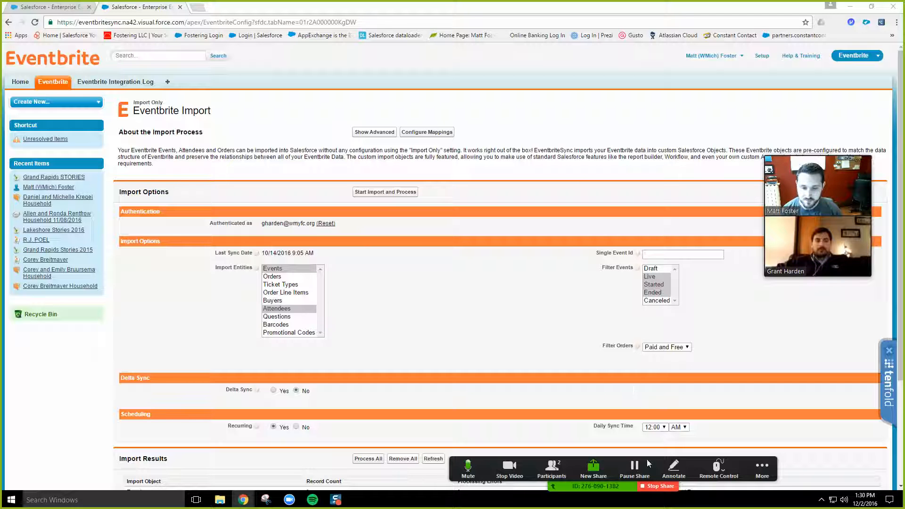
pyautogui.click(659, 486)
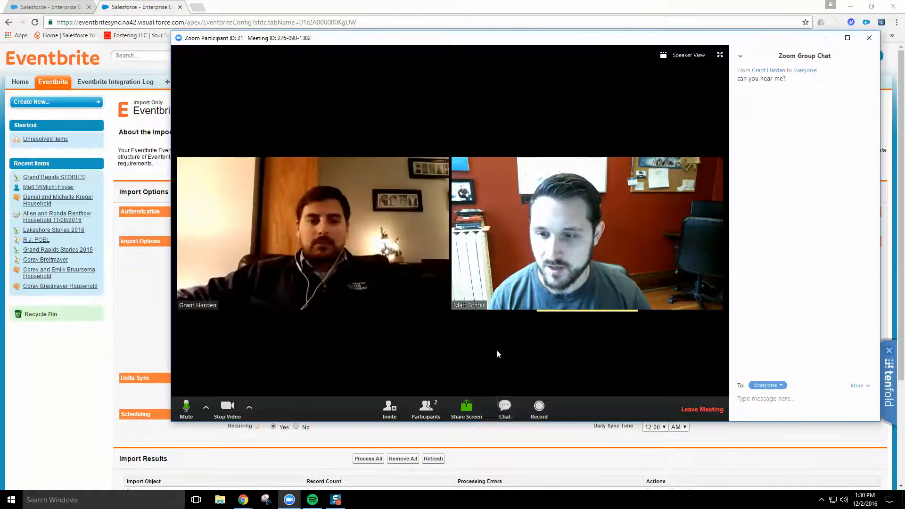
pyautogui.rightClick(300, 221)
pyautogui.click(374, 341)
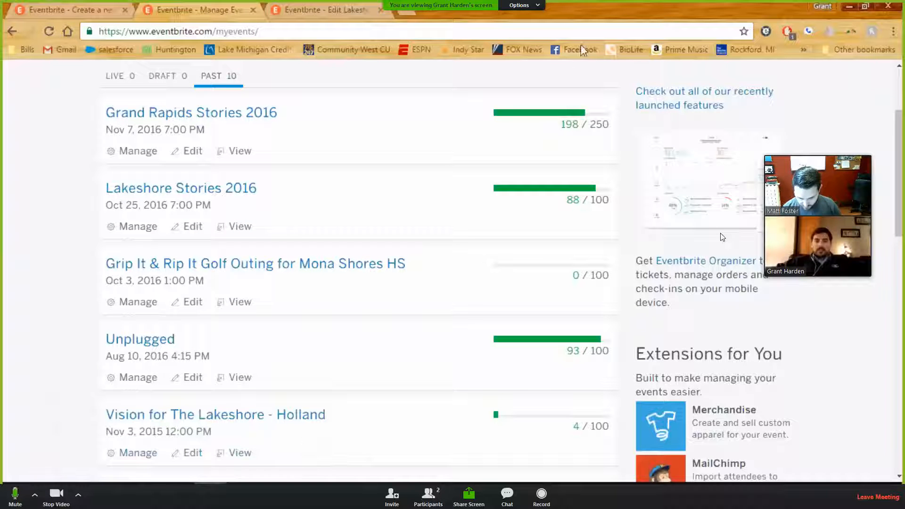
# Step: Look through the past events on Eventbrite's Manage Events page, including their dates and ticket counts
pyautogui.scroll(3, 272, 305)
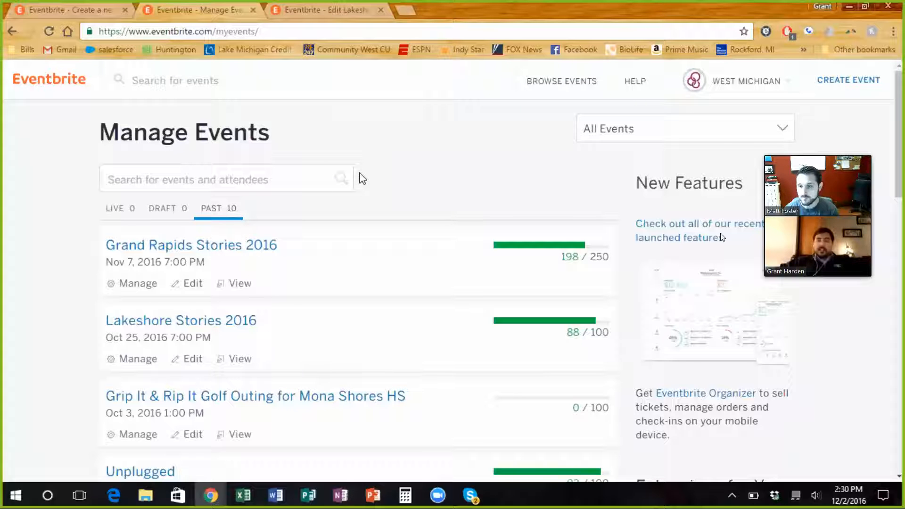
pyautogui.scroll(-5, 361, 178)
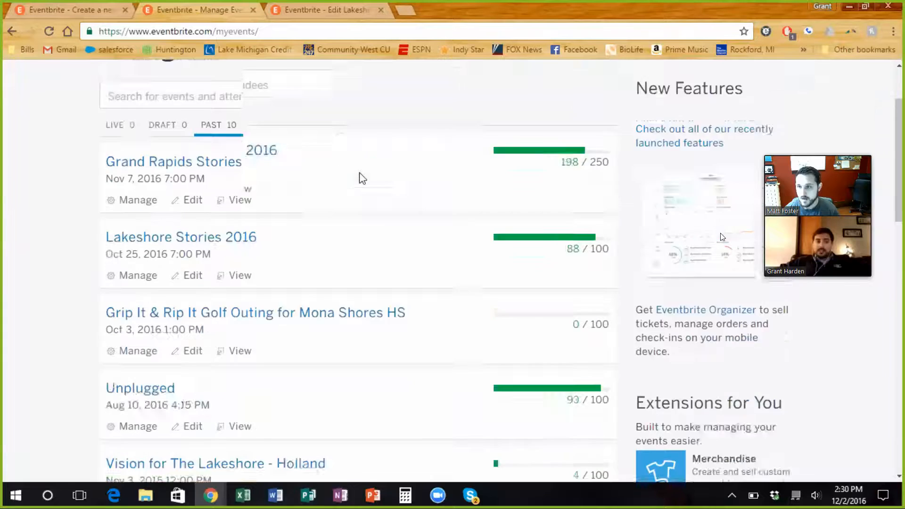
pyautogui.scroll(-5, 220, 305)
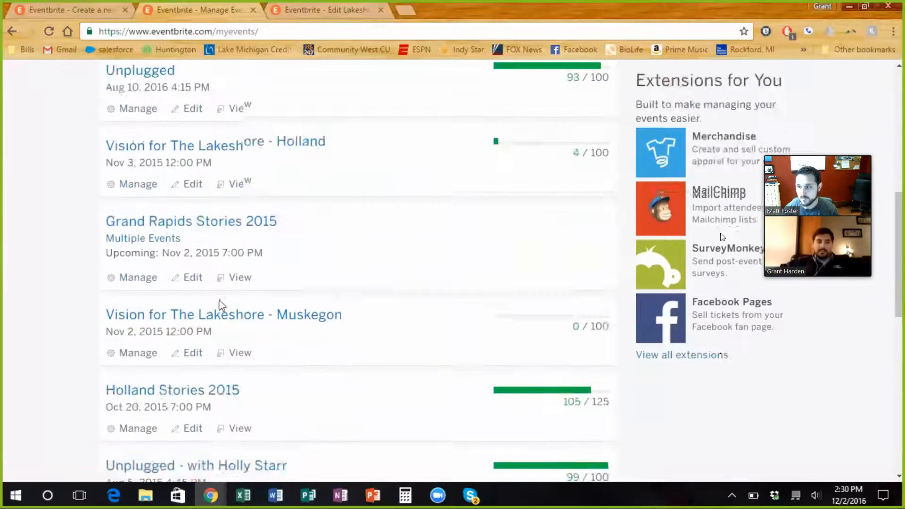
pyautogui.scroll(5, 410, 325)
pyautogui.scroll(4, 412, 327)
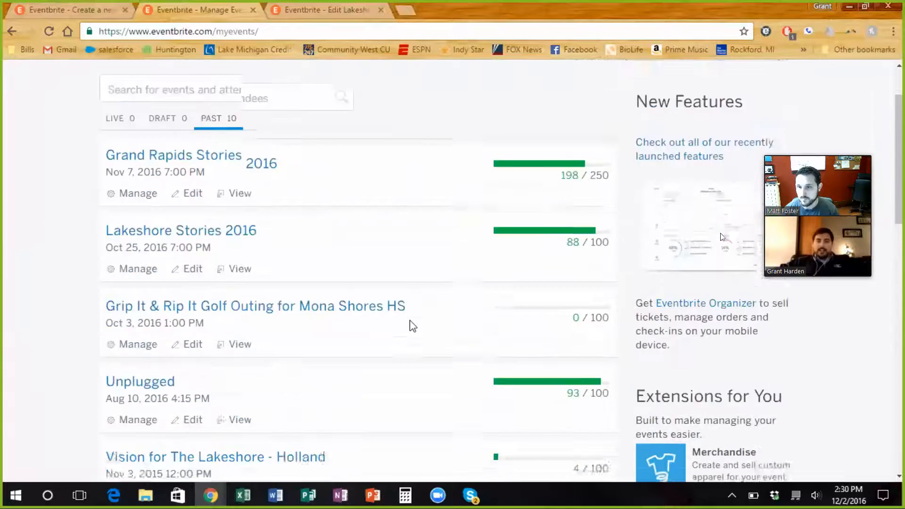
pyautogui.scroll(-1, 412, 324)
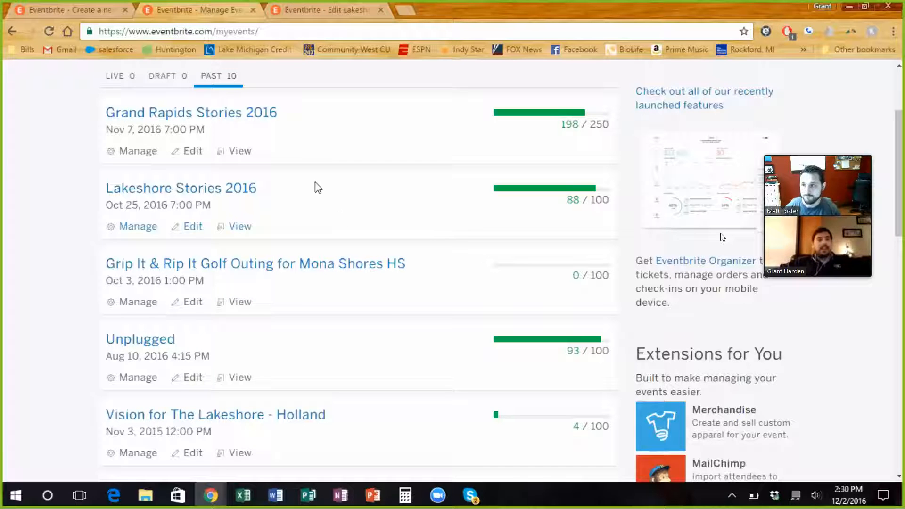
pyautogui.scroll(3, 315, 186)
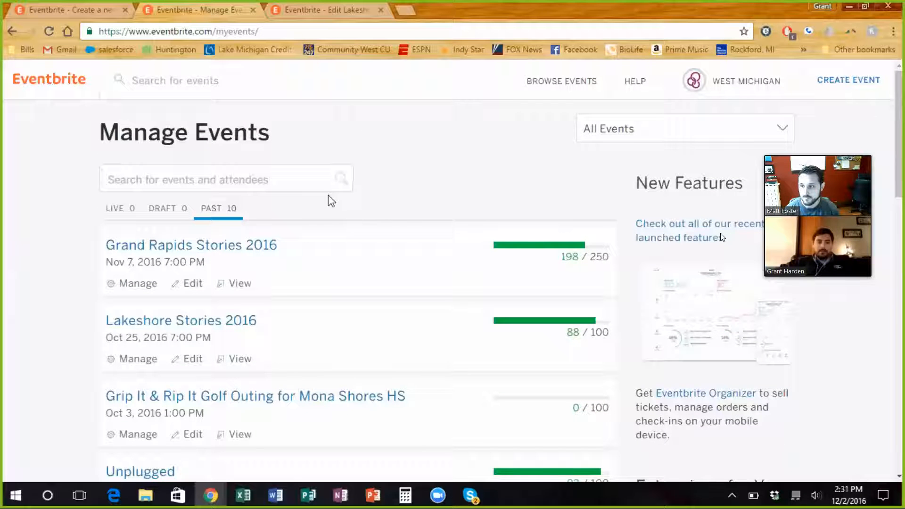
# Step: Bring up the Lakeshore Stories 2016 design preview and review its banner, description, date and location
pyautogui.click(345, 11)
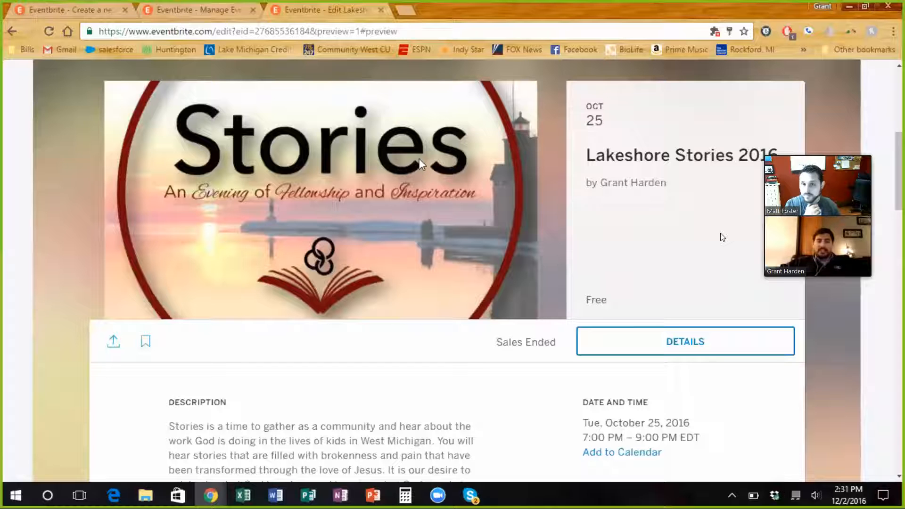
pyautogui.scroll(-1, 439, 200)
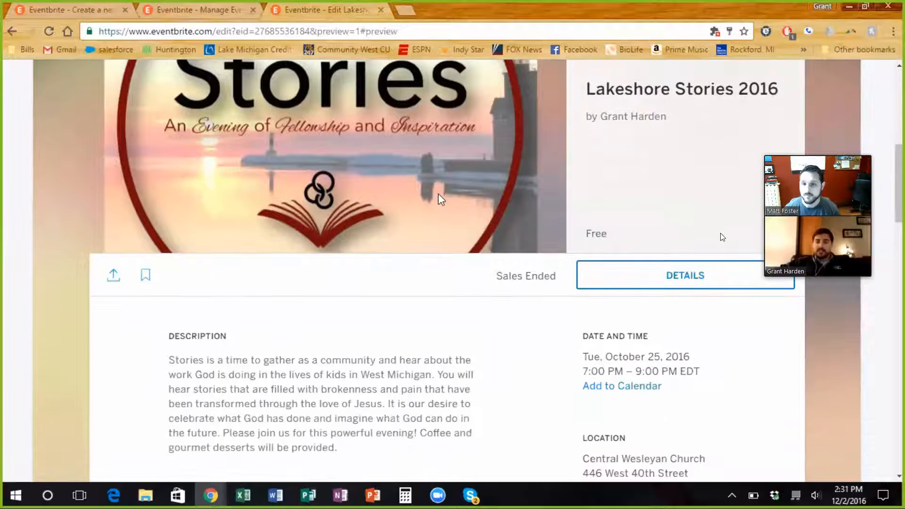
pyautogui.scroll(1, 439, 197)
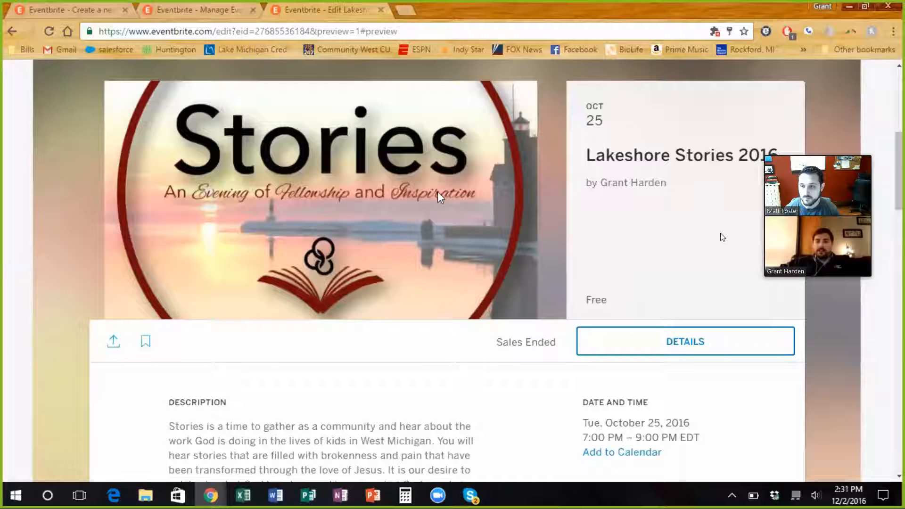
pyautogui.scroll(-3, 476, 273)
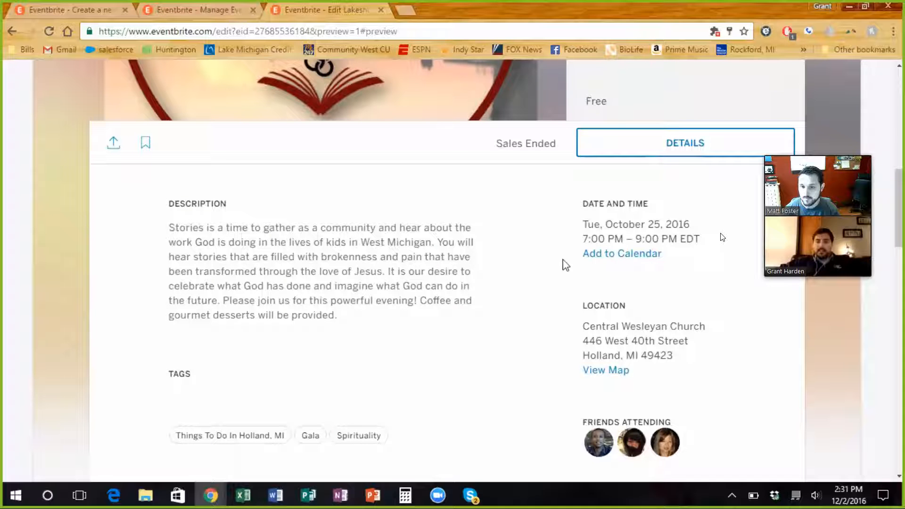
pyautogui.scroll(-3, 546, 264)
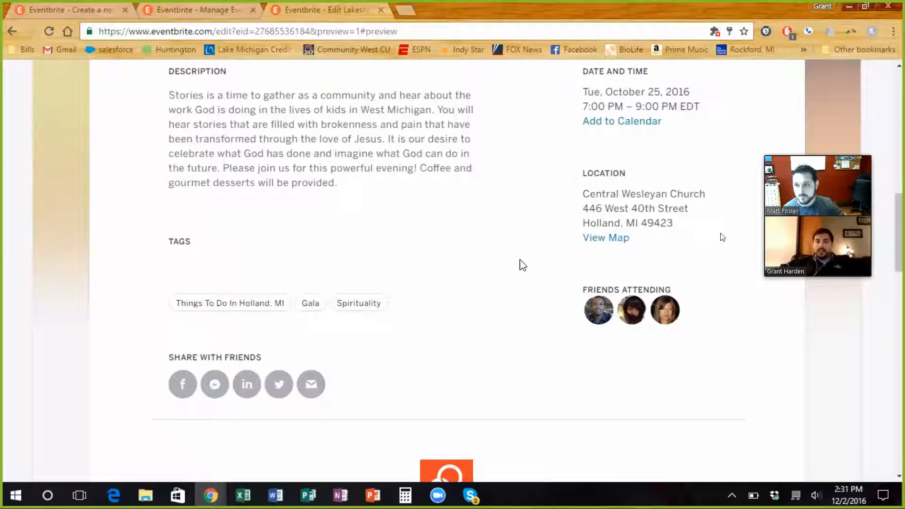
# Step: Adjust the computer's sound volume
pyautogui.press('XF86AudioRaiseVolume')
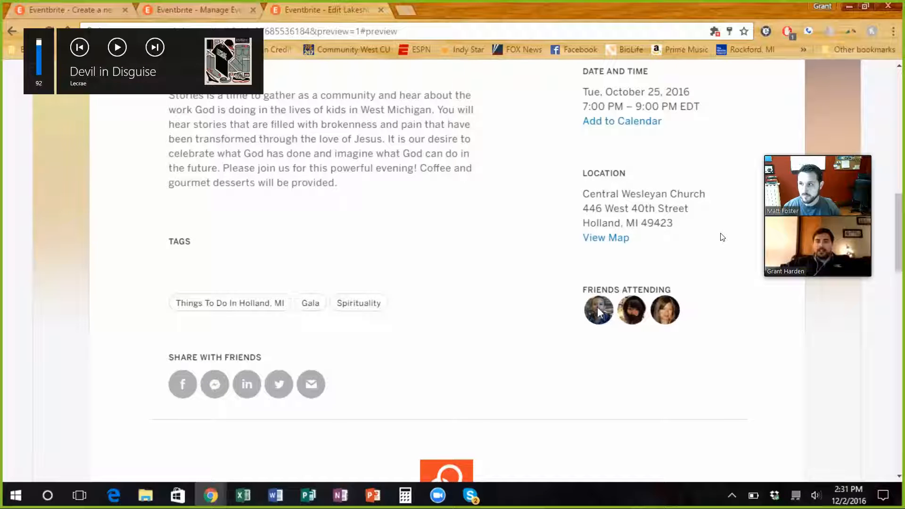
pyautogui.press('XF86AudioLowerVolume')
pyautogui.press('XF86AudioLowerVolume')
pyautogui.press('XF86AudioLowerVolume')
pyautogui.press('XF86AudioLowerVolume')
pyautogui.press('XF86AudioLowerVolume')
pyautogui.press('XF86AudioLowerVolume')
pyautogui.press('XF86AudioLowerVolume')
pyautogui.press('XF86AudioLowerVolume')
pyautogui.press('XF86AudioLowerVolume')
pyautogui.press('XF86AudioLowerVolume')
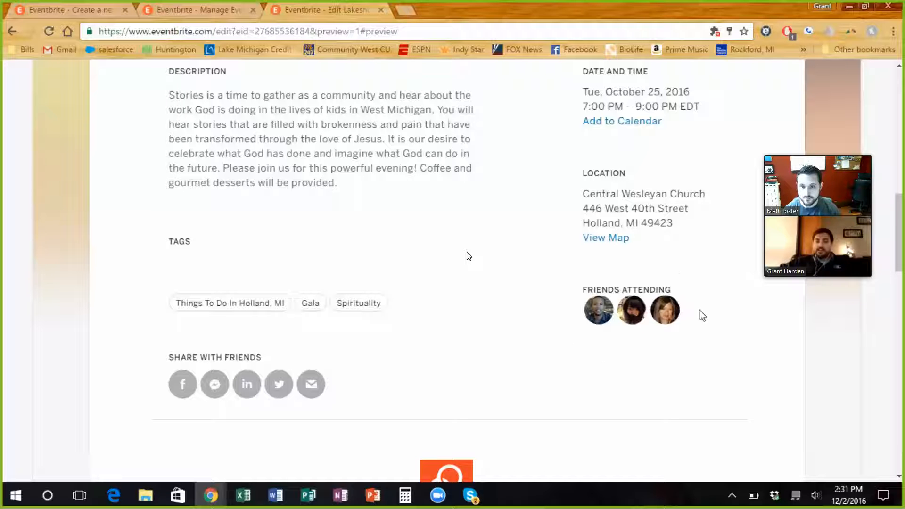
# Step: Examine the sharing options, organizer profile, mission text and venue map in the rest of the event preview
pyautogui.scroll(-3, 465, 272)
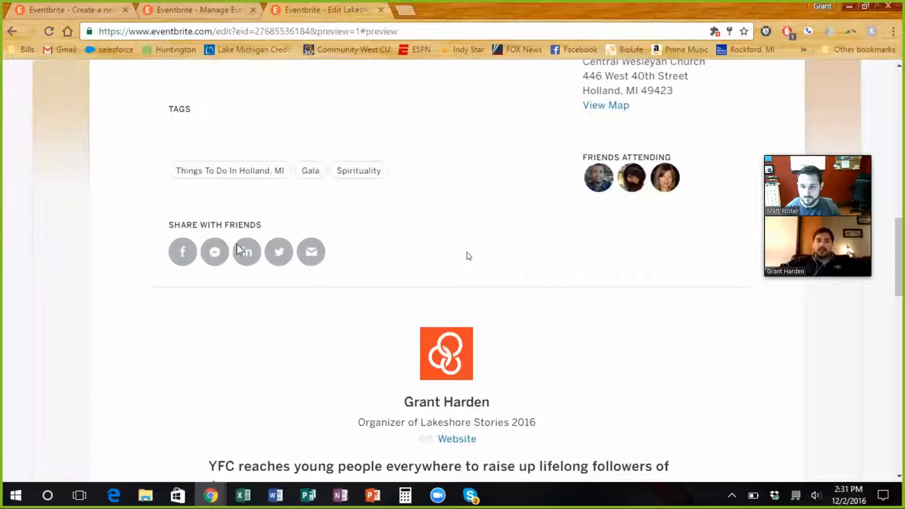
pyautogui.scroll(-1, 349, 265)
pyautogui.scroll(-3, 363, 267)
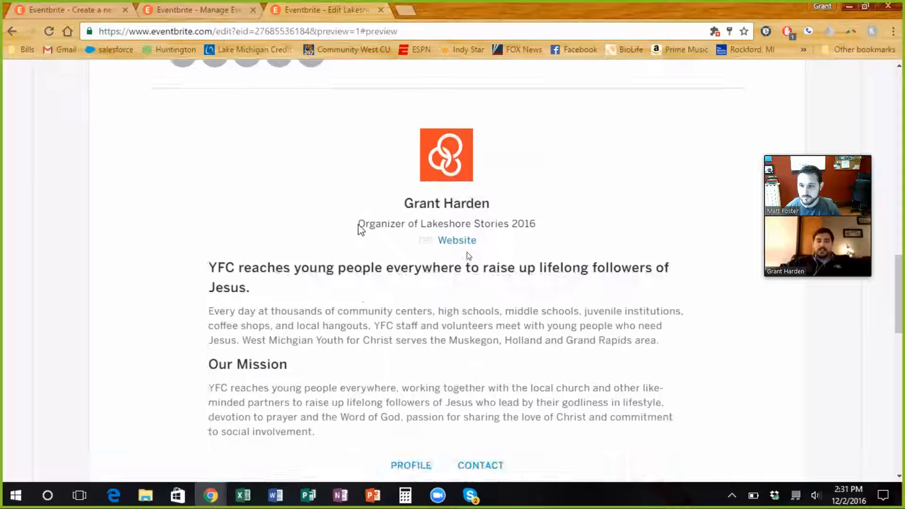
pyautogui.scroll(-1, 361, 229)
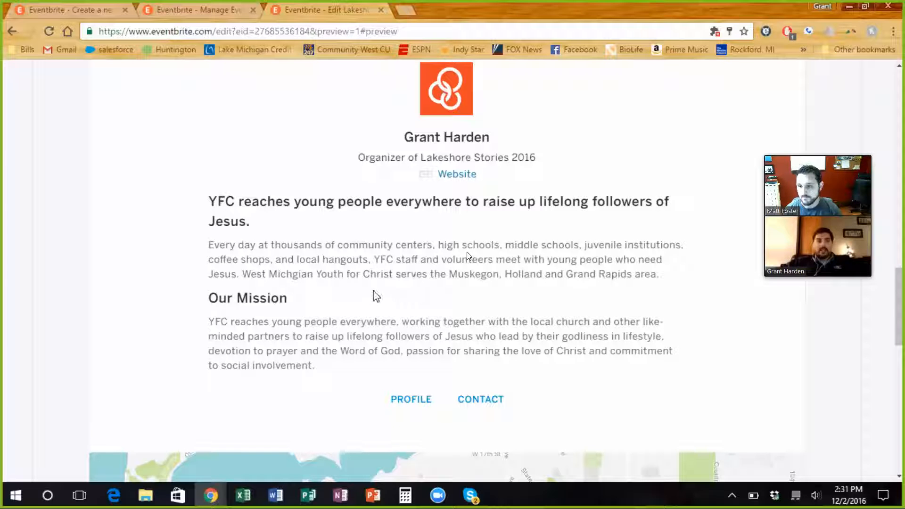
pyautogui.scroll(-5, 376, 296)
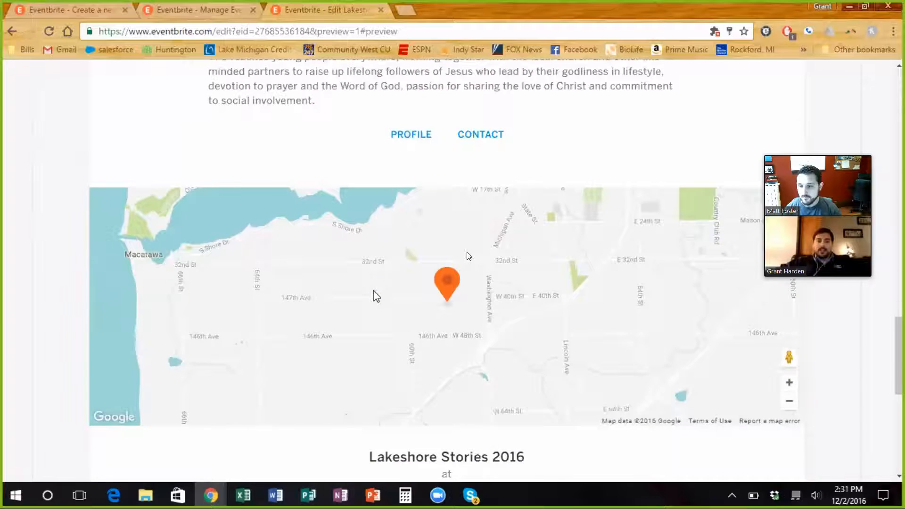
pyautogui.scroll(-1, 377, 296)
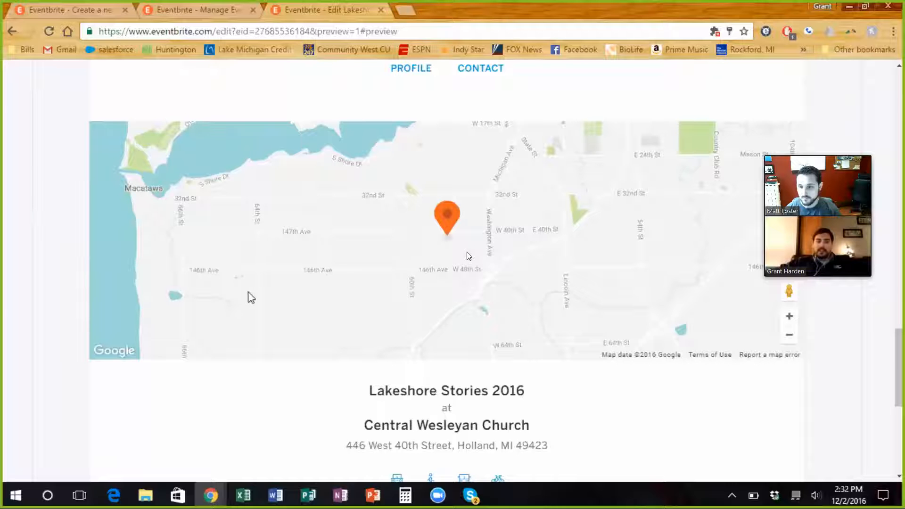
pyautogui.scroll(-3, 469, 256)
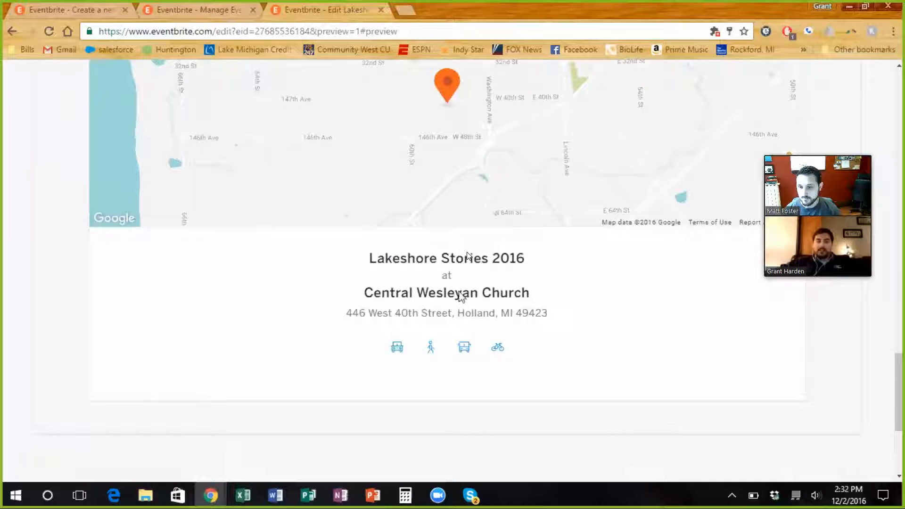
# Step: Go back over the Lakeshore Stories 2016 preview, checking the page header, attendee display options, banner, description and event details
pyautogui.scroll(8, 439, 248)
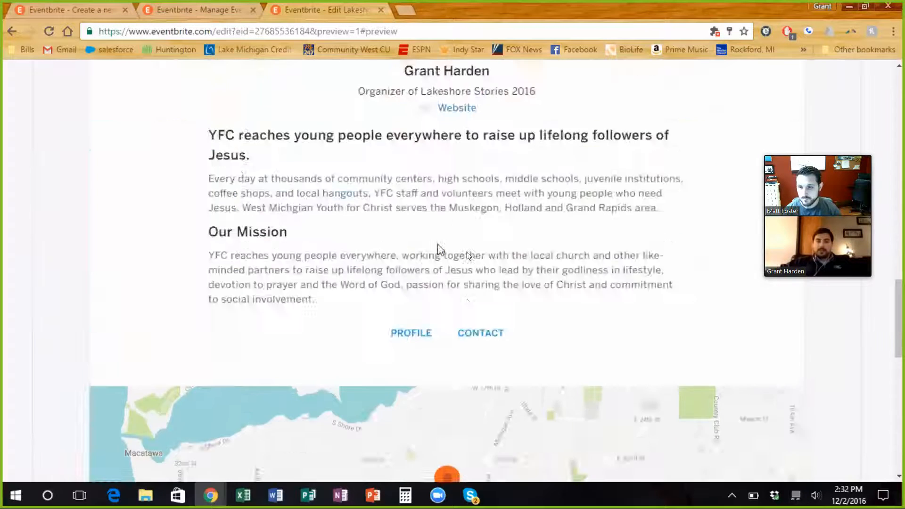
pyautogui.scroll(15, 439, 248)
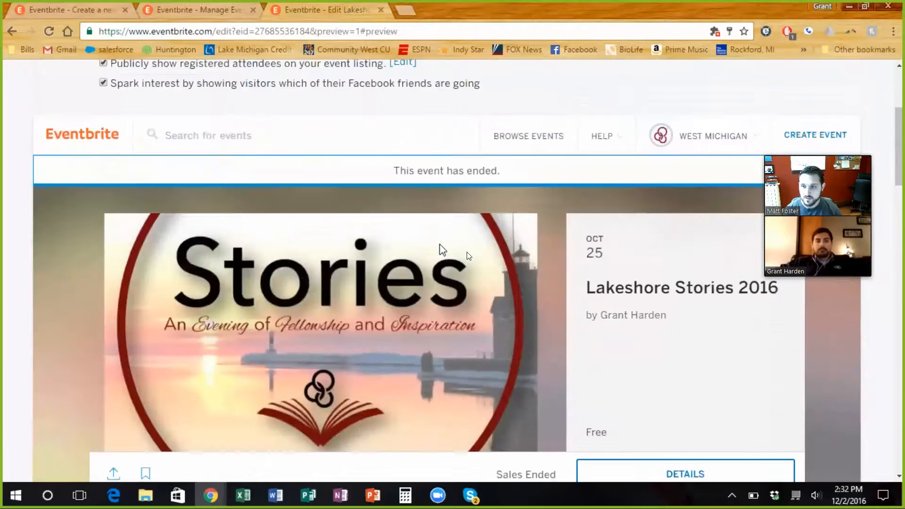
pyautogui.scroll(5, 442, 250)
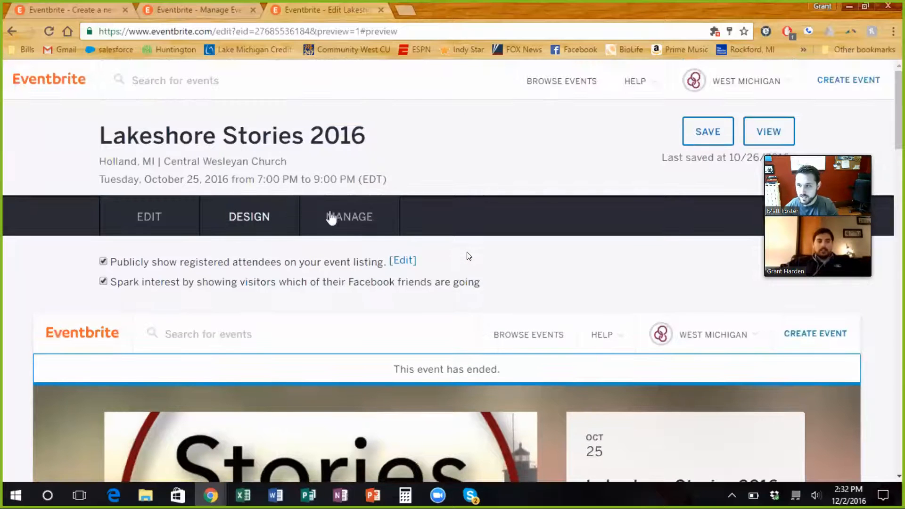
pyautogui.scroll(-5, 359, 222)
pyautogui.scroll(-2, 363, 218)
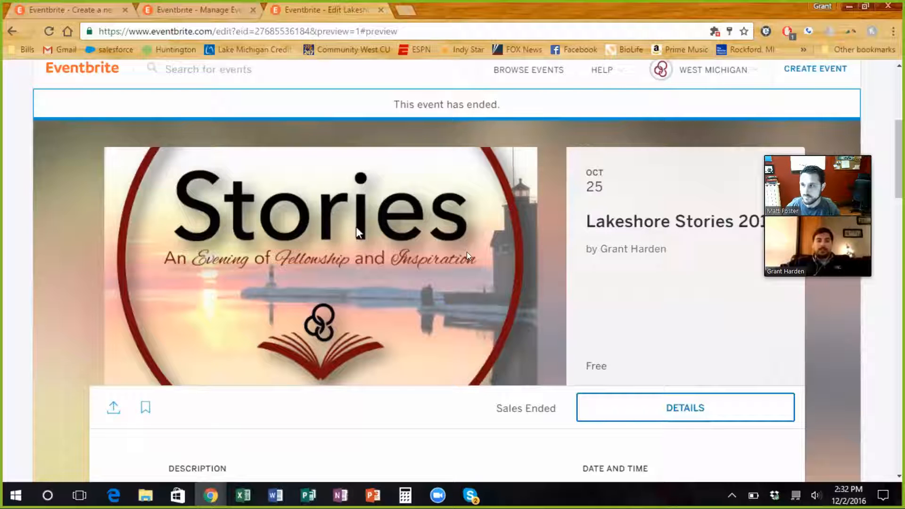
pyautogui.scroll(-5, 358, 231)
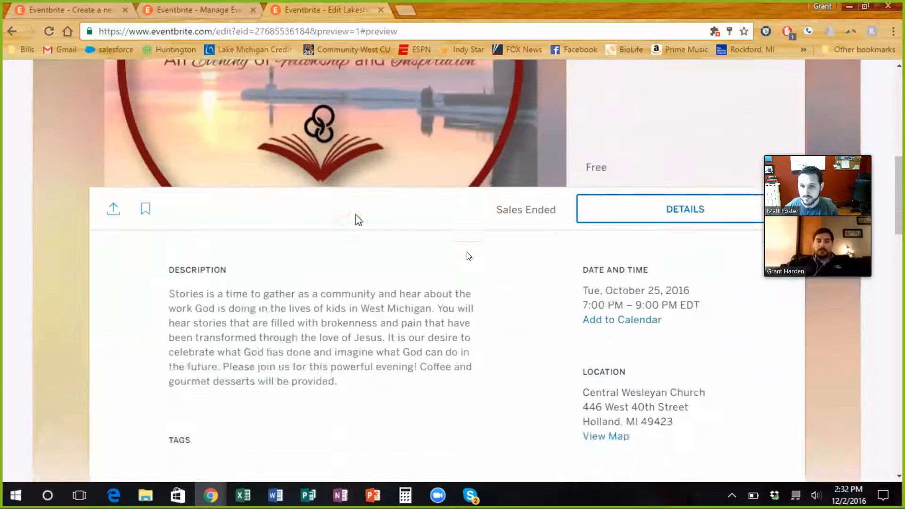
pyautogui.scroll(3, 359, 219)
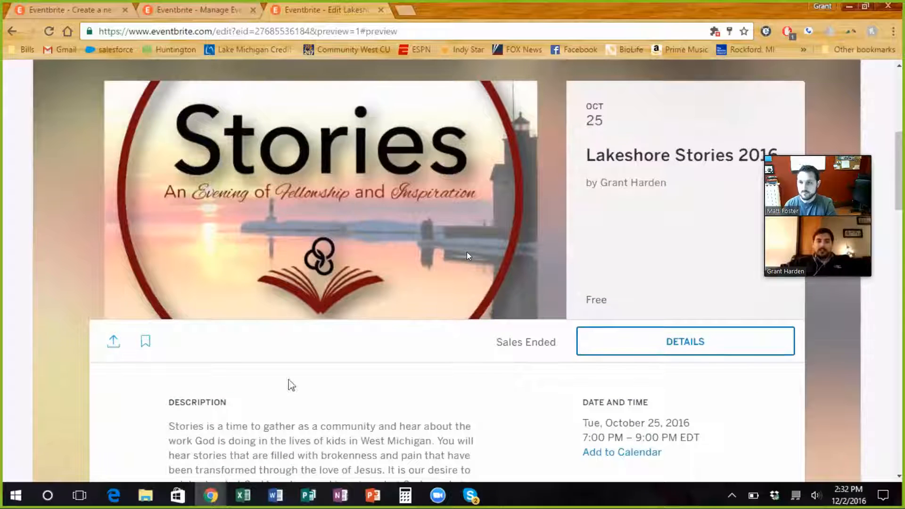
pyautogui.scroll(-5, 466, 256)
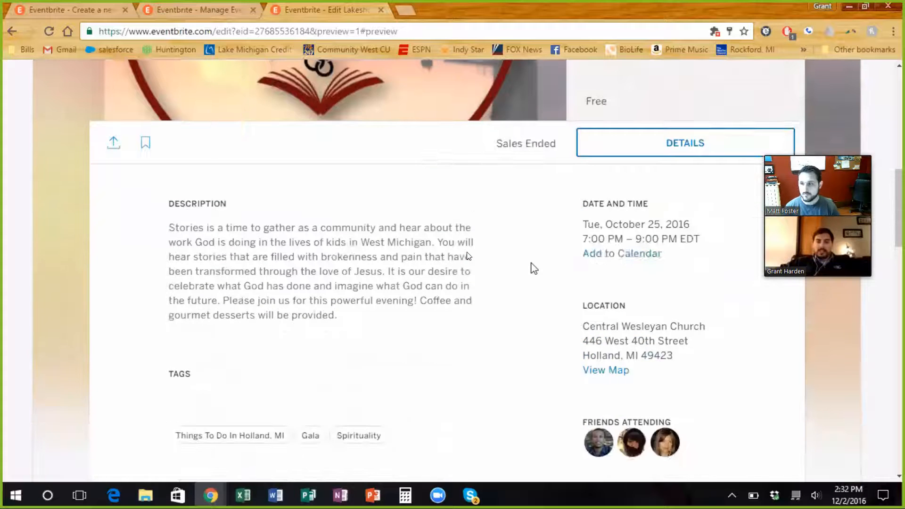
pyautogui.scroll(-3, 466, 256)
pyautogui.scroll(5, 467, 256)
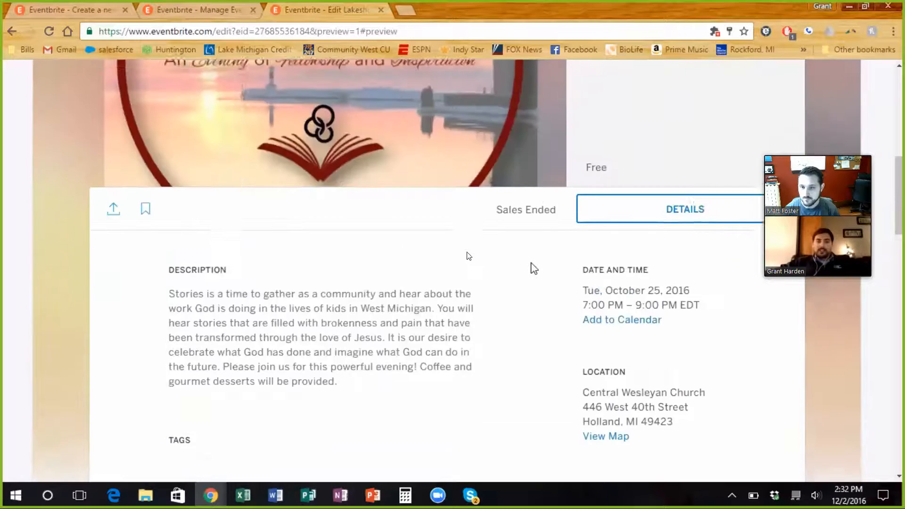
pyautogui.scroll(2, 469, 256)
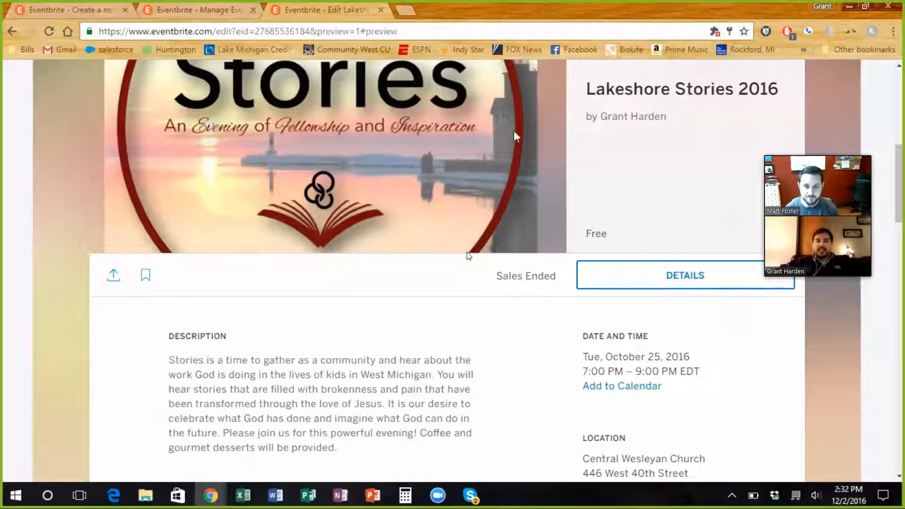
pyautogui.scroll(-6, 469, 256)
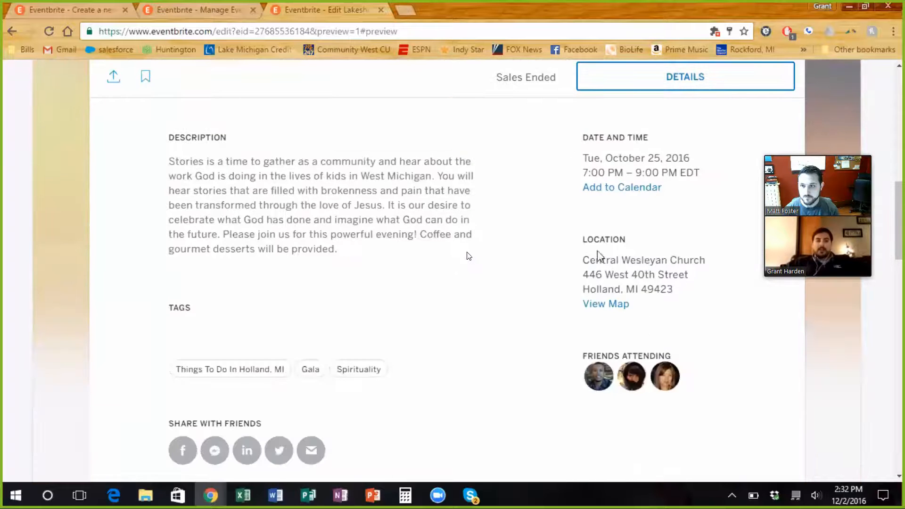
pyautogui.scroll(4, 469, 256)
pyautogui.scroll(3, 469, 256)
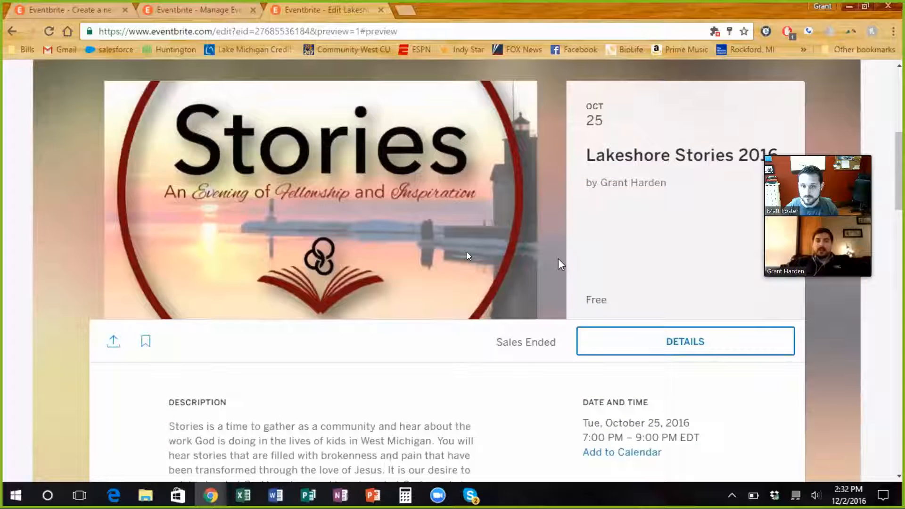
# Step: Switch to the new Banquet event's creation page and review its title, location, dates, image and description sections
pyautogui.click(111, 14)
pyautogui.scroll(-3, 282, 176)
pyautogui.scroll(3, 298, 180)
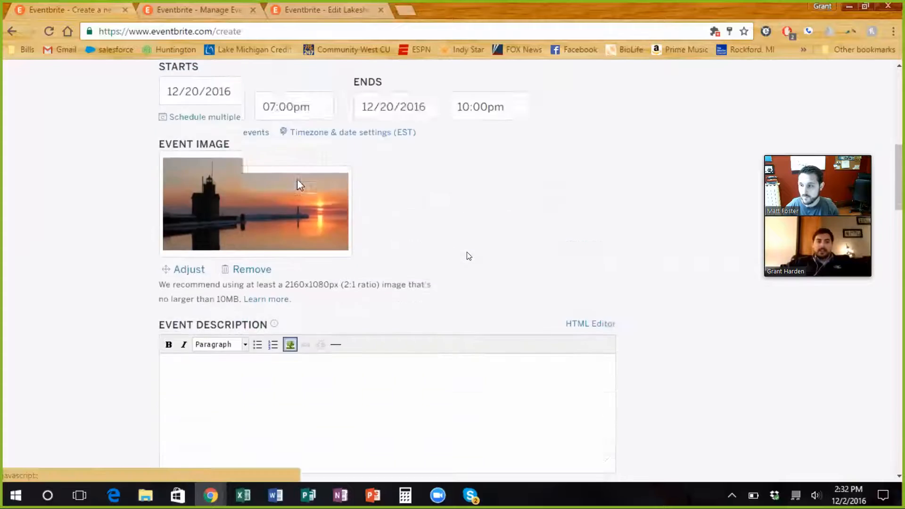
pyautogui.scroll(10, 300, 186)
pyautogui.scroll(-3, 311, 198)
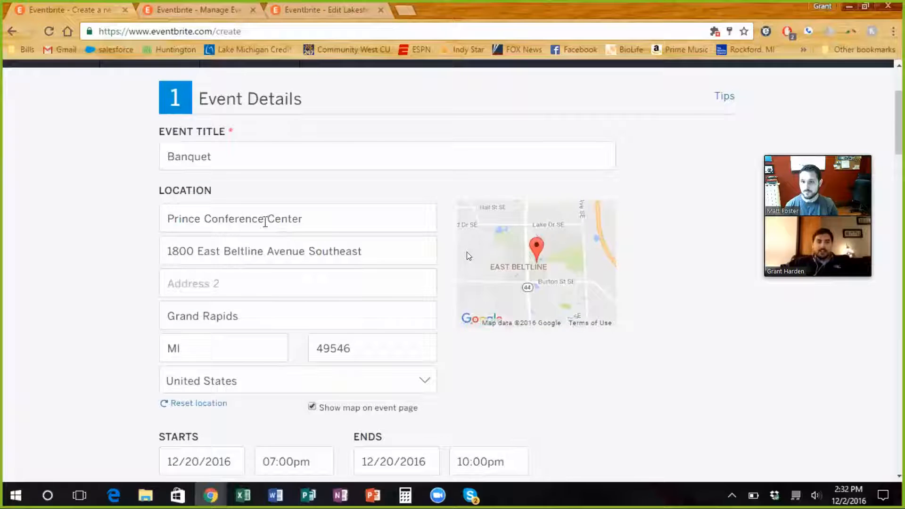
# Step: Review the Banquet event's location, start and end times, image, description and organizer sections on the creation page
pyautogui.scroll(-3, 365, 333)
pyautogui.scroll(-1, 365, 333)
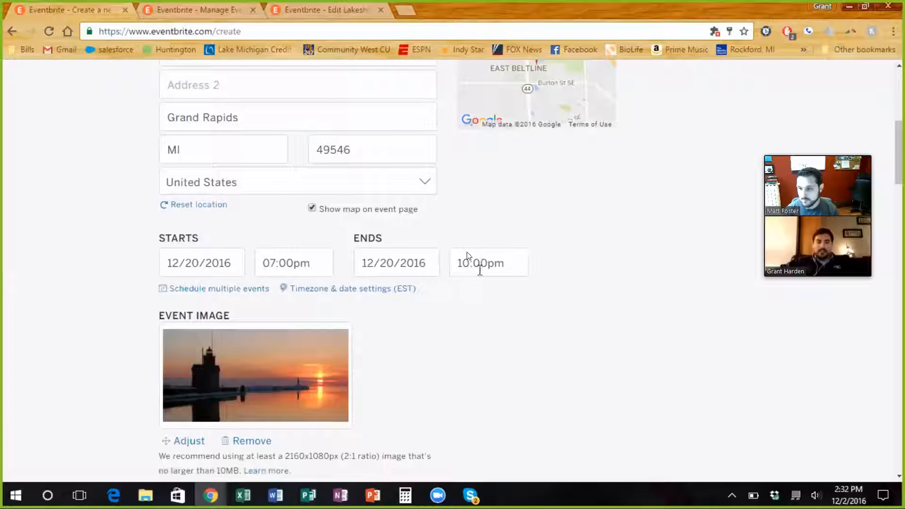
pyautogui.scroll(-2, 480, 270)
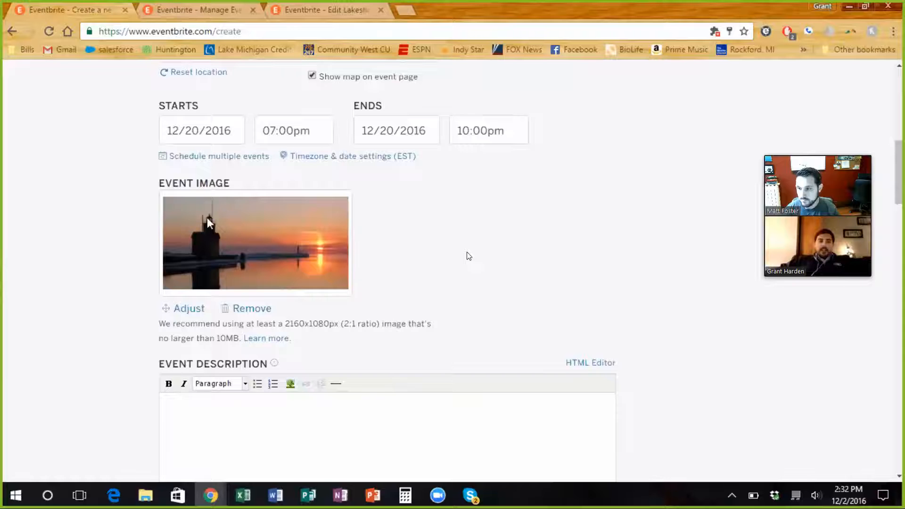
pyautogui.scroll(-5, 413, 295)
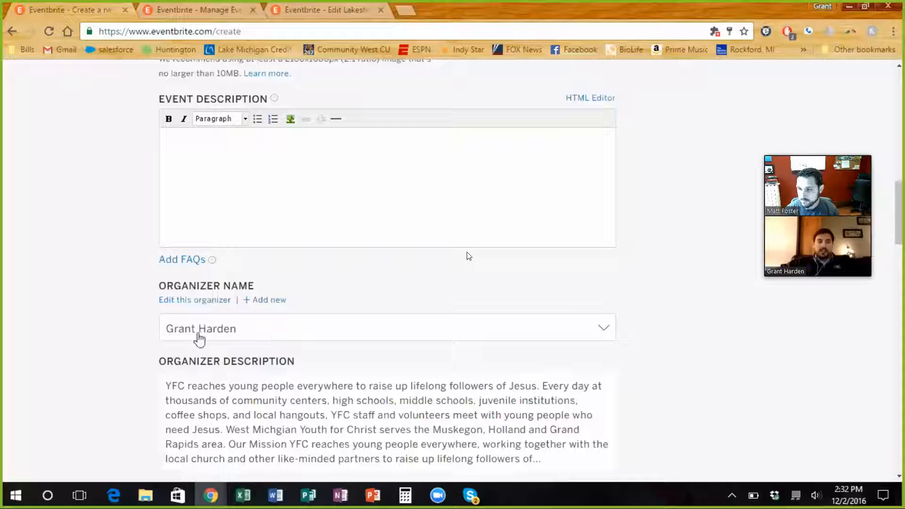
pyautogui.scroll(-3, 679, 309)
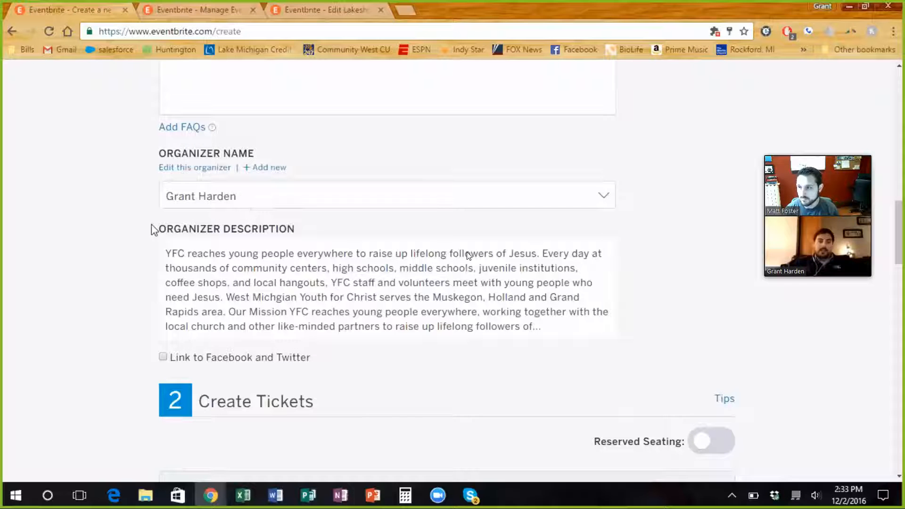
pyautogui.scroll(-3, 152, 230)
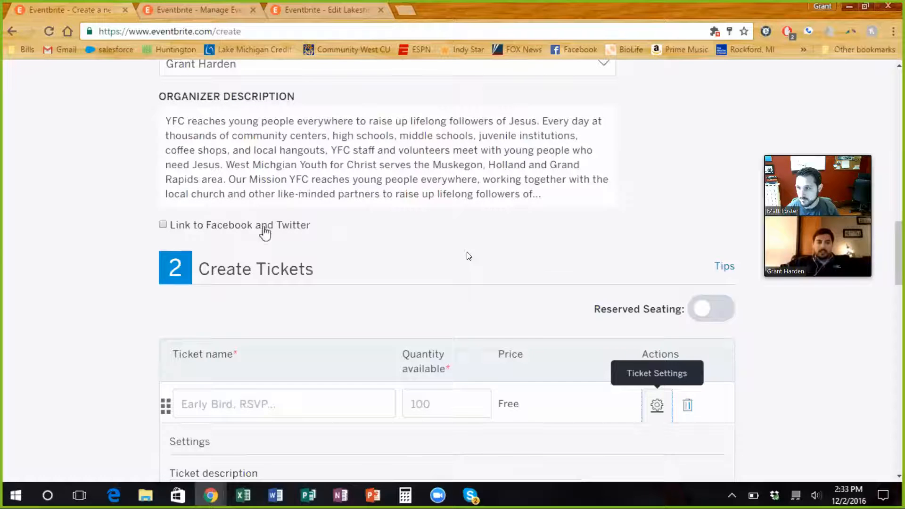
# Step: Examine the Create Tickets section, including ticket name, quantity, ticket types, sales channel, sales dates, visibility and order limits
pyautogui.scroll(-2, 264, 232)
pyautogui.scroll(-2, 282, 232)
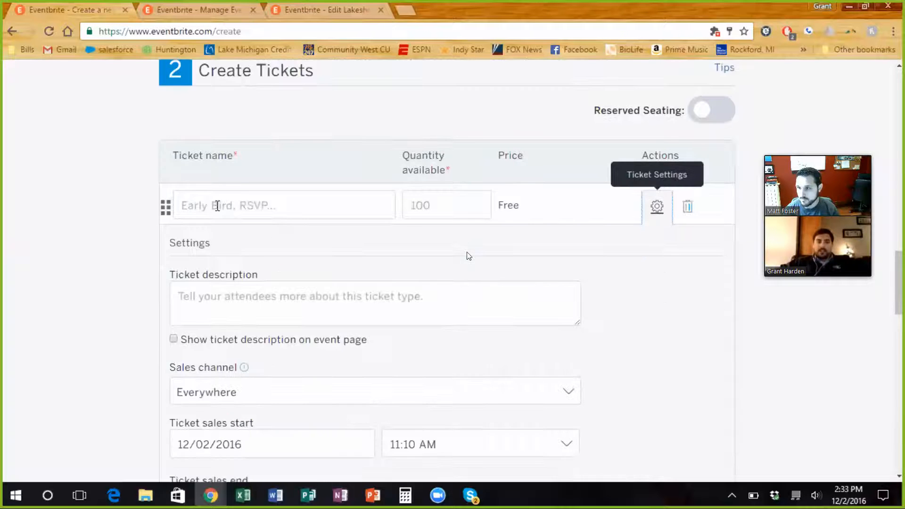
pyautogui.scroll(-9, 499, 212)
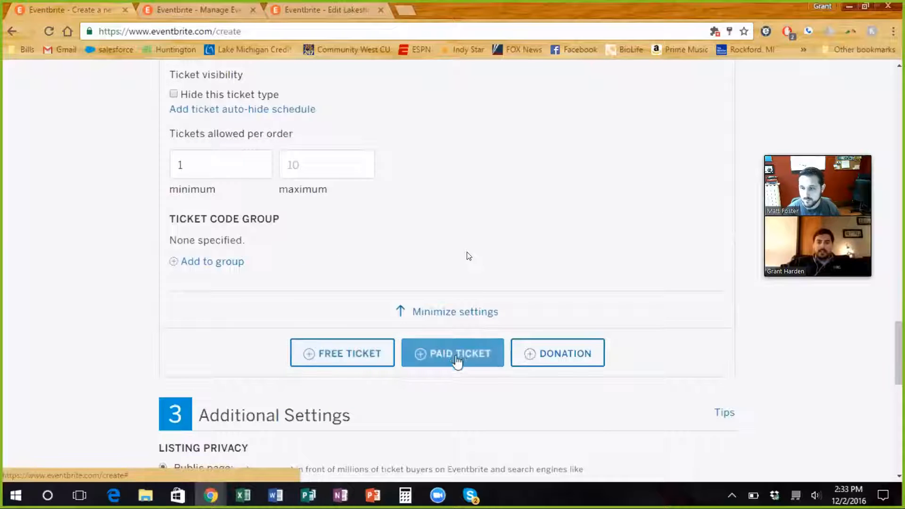
pyautogui.scroll(1, 377, 358)
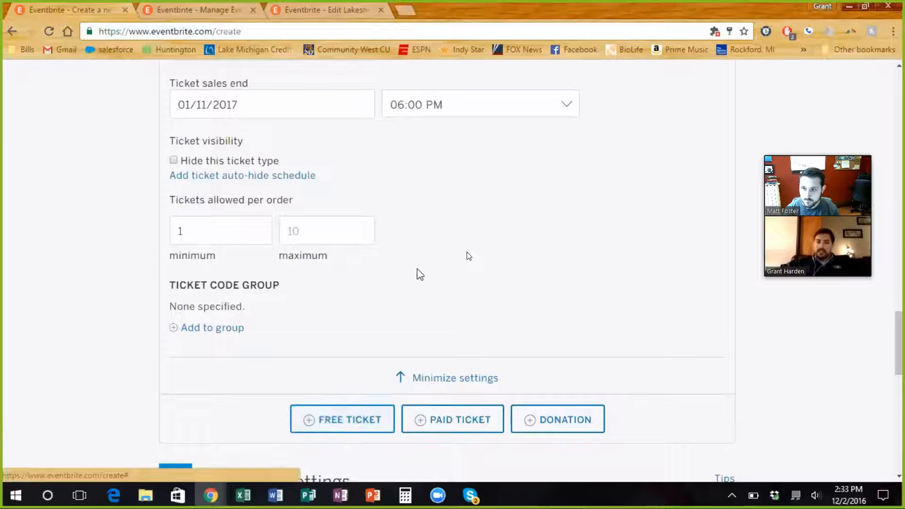
pyautogui.scroll(5, 418, 273)
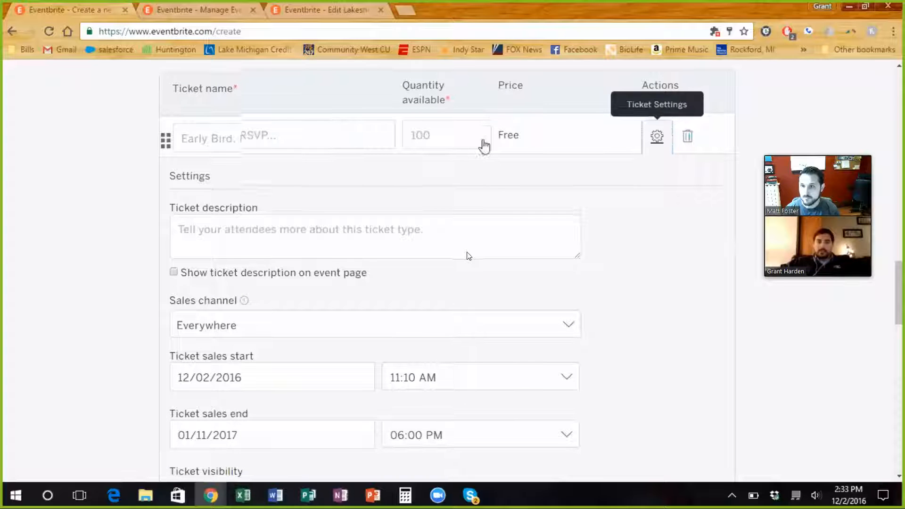
pyautogui.scroll(-2, 483, 146)
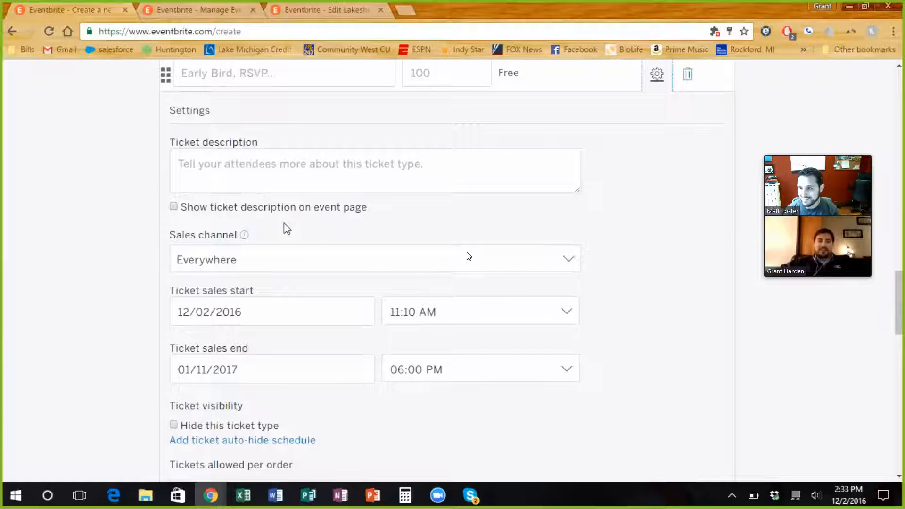
pyautogui.scroll(-1, 289, 226)
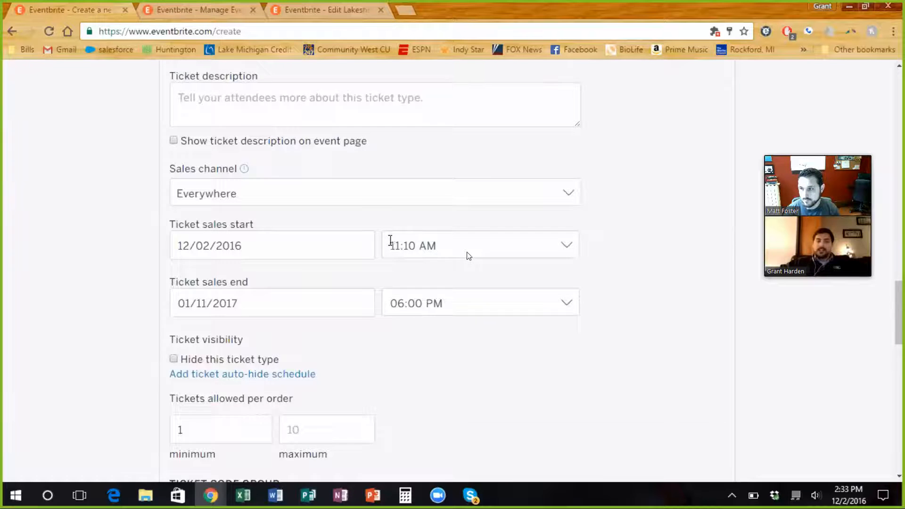
pyautogui.scroll(-3, 386, 242)
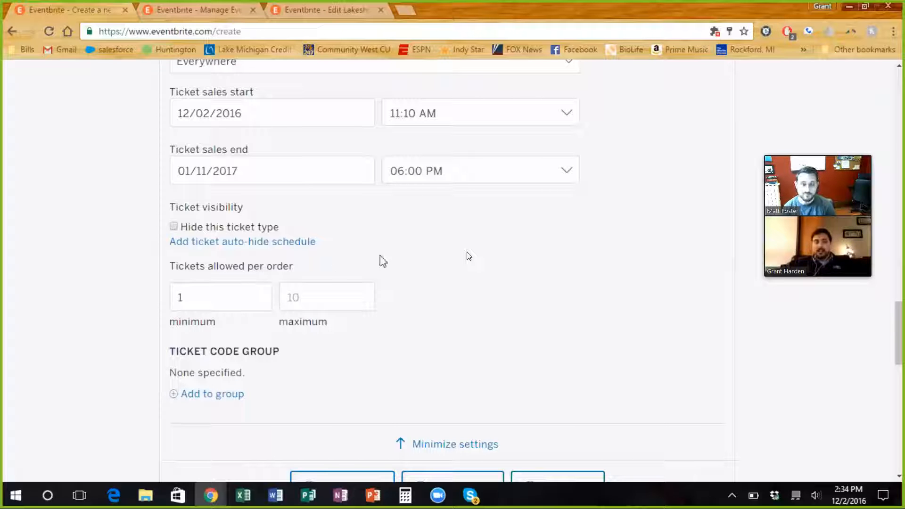
# Step: Go back up the Banquet event form and switch to the Manage Events list of past events
pyautogui.scroll(5, 663, 323)
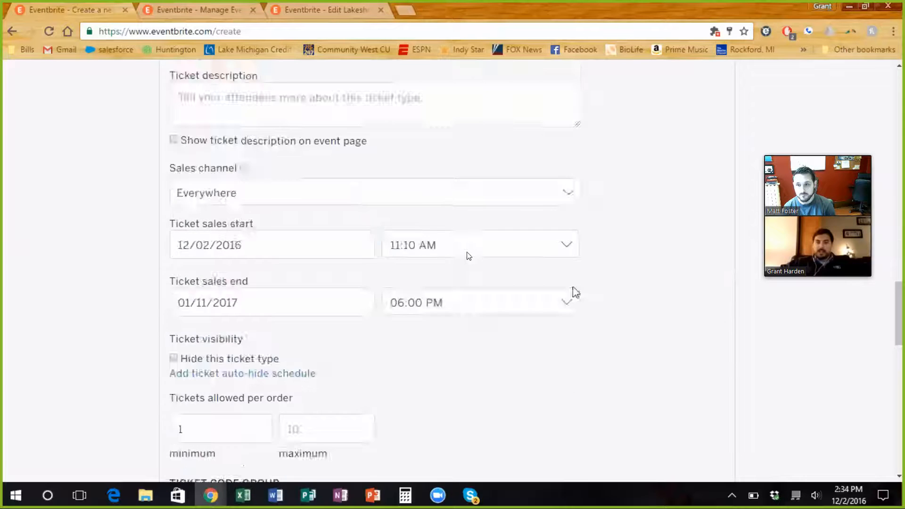
pyautogui.scroll(4, 597, 294)
pyautogui.scroll(15, 597, 293)
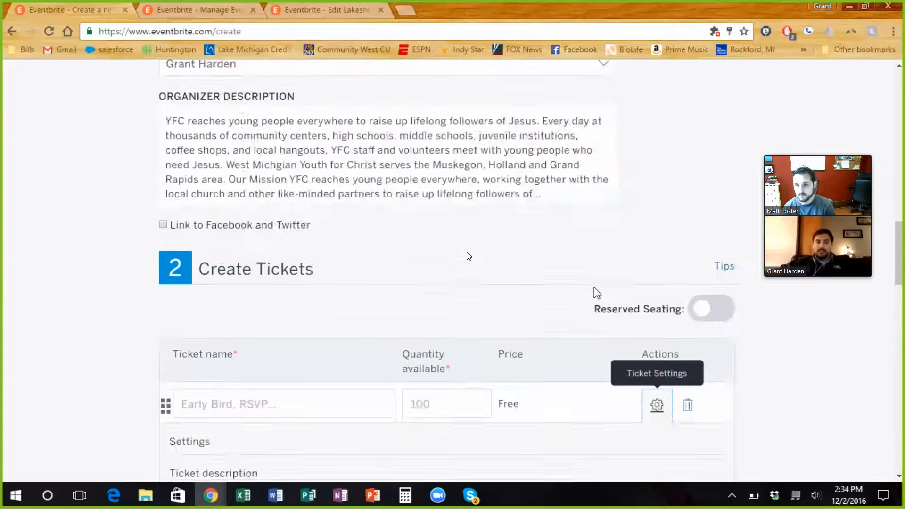
pyautogui.scroll(10, 593, 286)
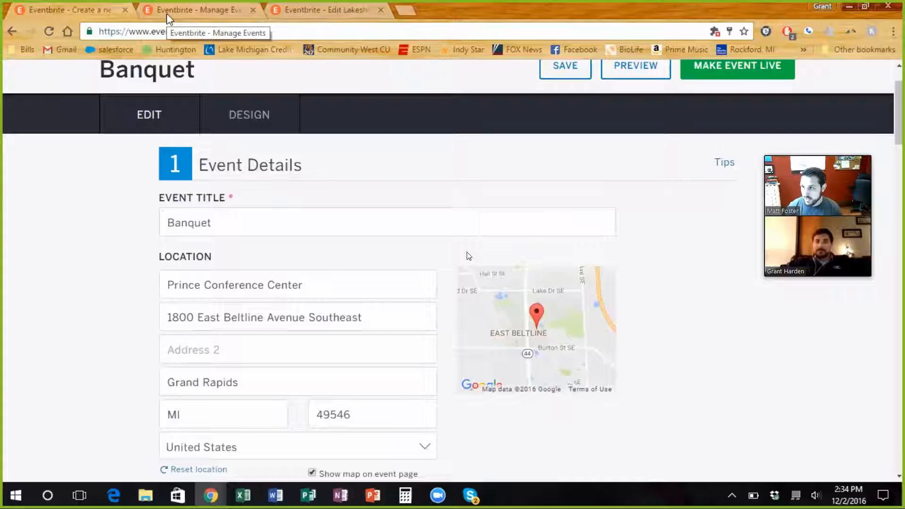
pyautogui.click(169, 18)
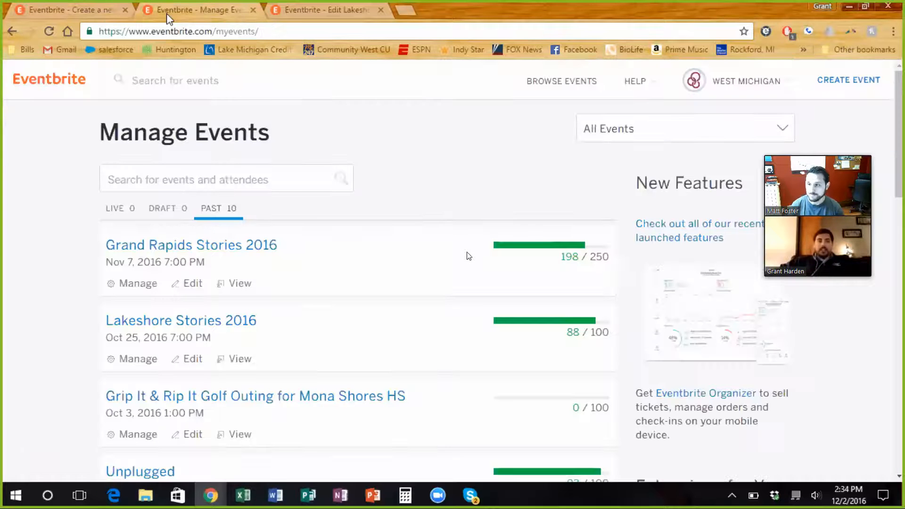
# Step: Return to the Banquet creation page and recheck its organizer details, ticket settings, ticket types and listing privacy options
pyautogui.click(107, 18)
pyautogui.scroll(-10, 308, 207)
pyautogui.scroll(-15, 309, 223)
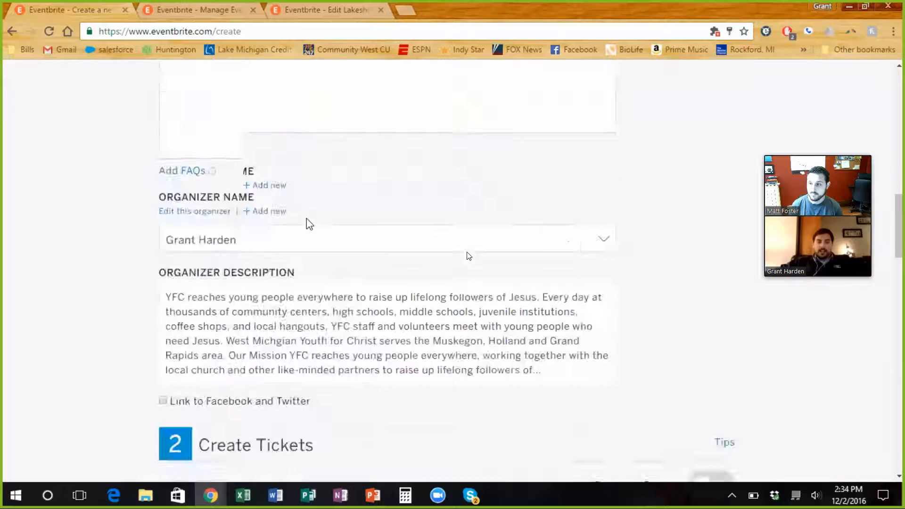
pyautogui.scroll(-4, 309, 223)
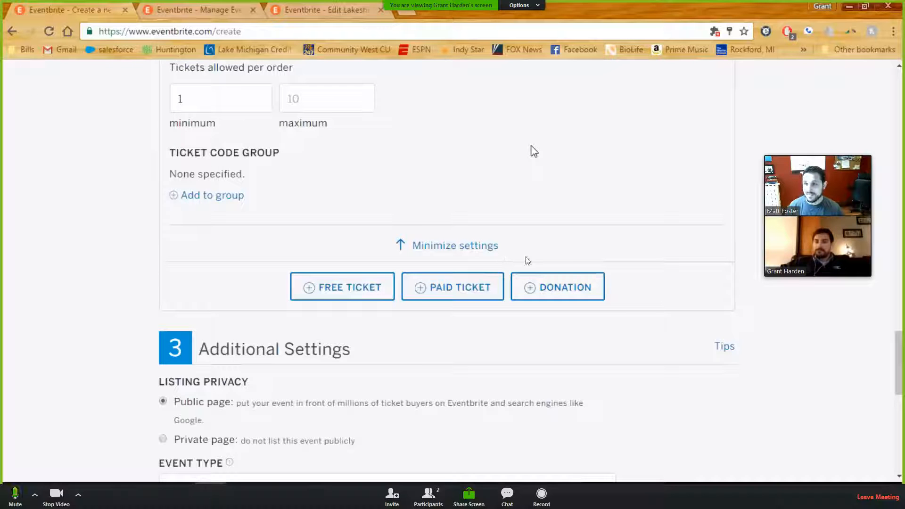
pyautogui.scroll(12, 532, 152)
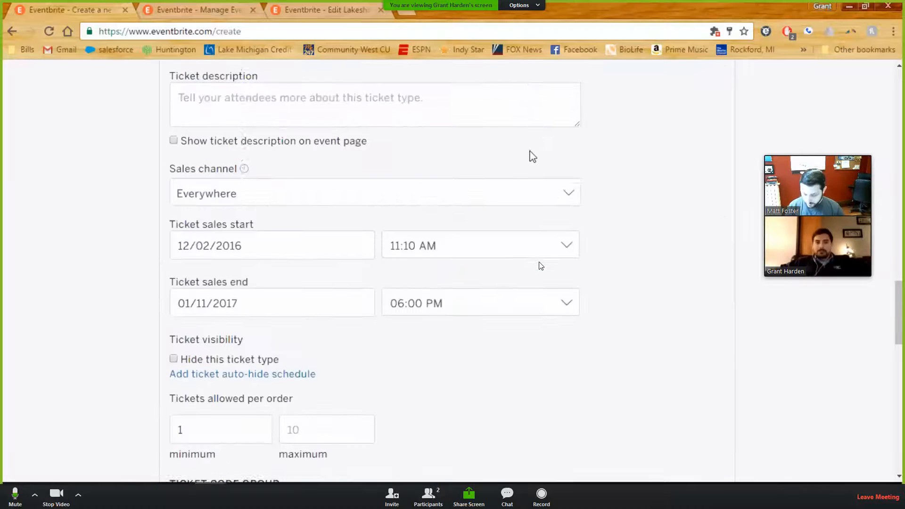
pyautogui.scroll(10, 531, 151)
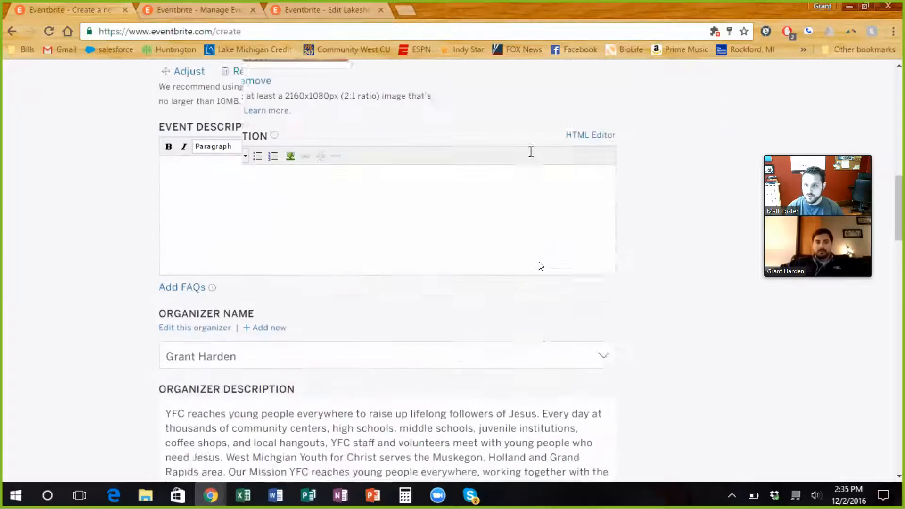
pyautogui.scroll(6, 533, 158)
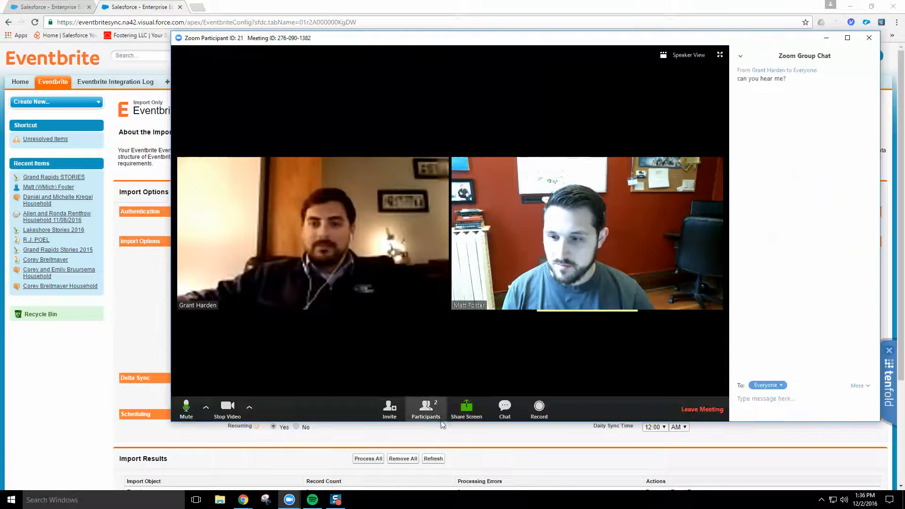
# Step: Share Desktop 1 with the other participant in the Zoom meeting
pyautogui.click(466, 407)
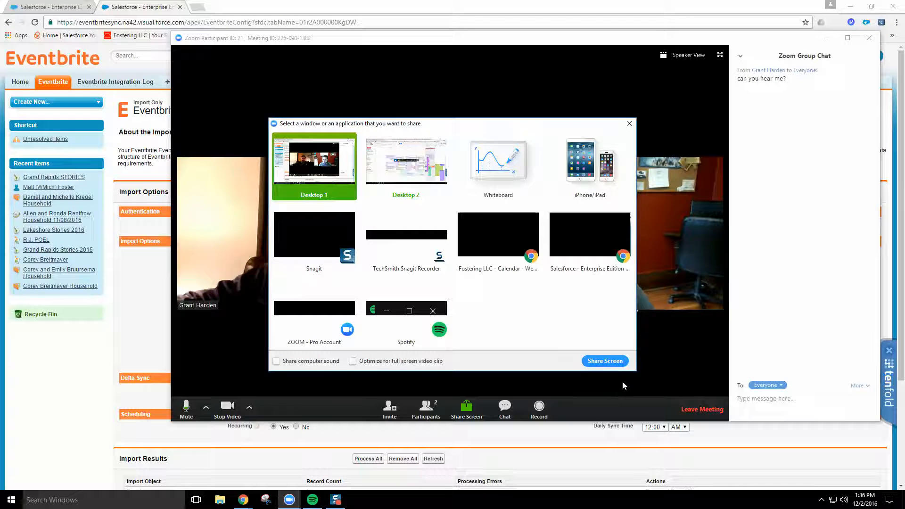
pyautogui.click(606, 361)
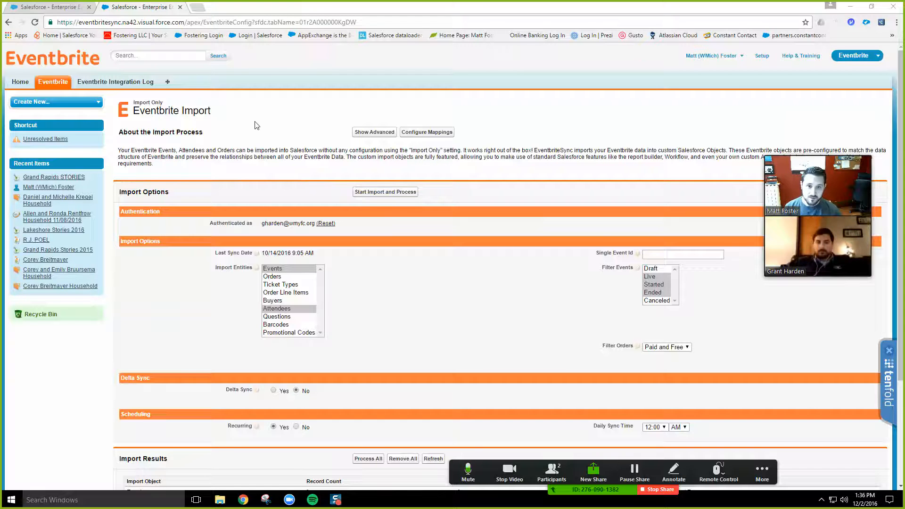
# Step: Open the Grand Rapids Stories 2015 campaign in Salesforce and examine its Eventbrite Id, description, related lists and campaign members' statuses
pyautogui.click(37, 251)
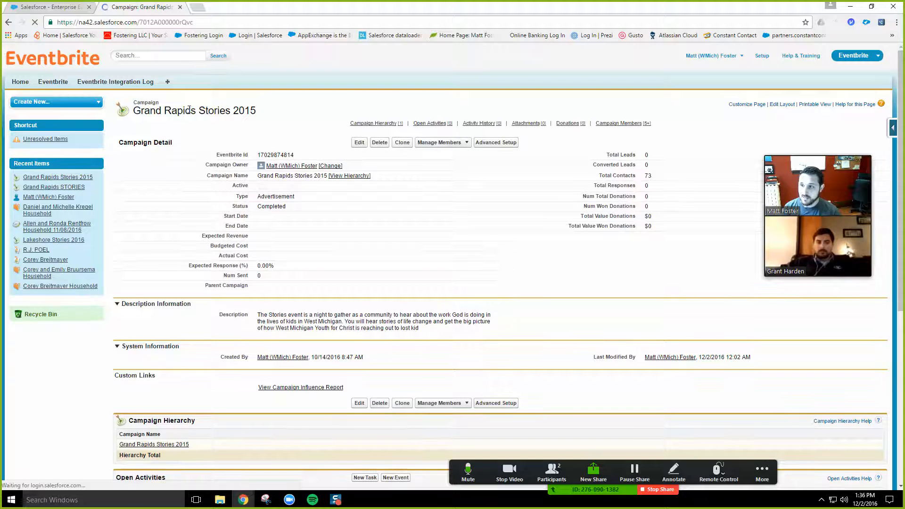
pyautogui.moveTo(215, 155); pyautogui.dragTo(282, 152)
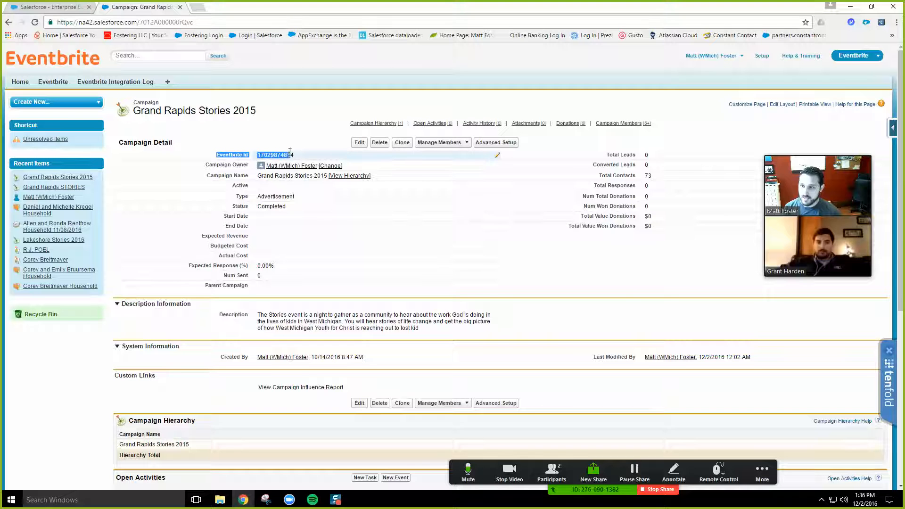
pyautogui.click(521, 289)
pyautogui.scroll(-3, 522, 295)
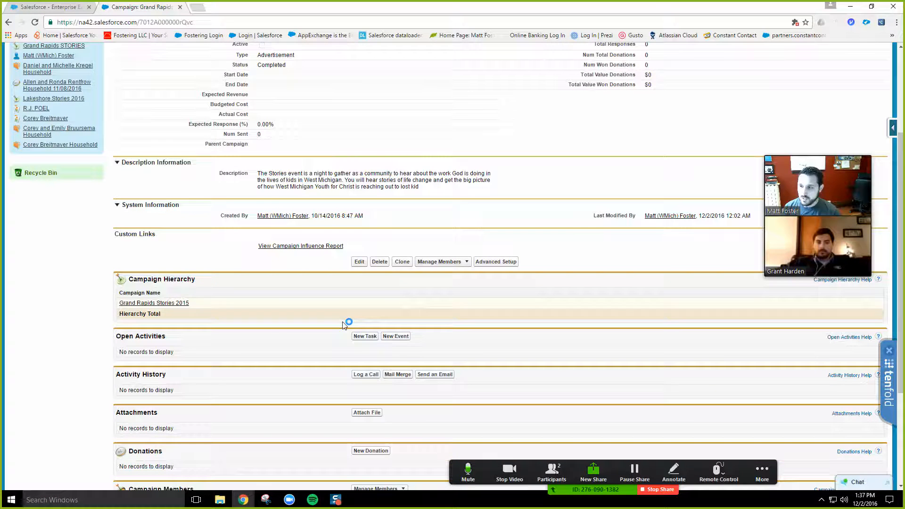
pyautogui.scroll(-1, 342, 314)
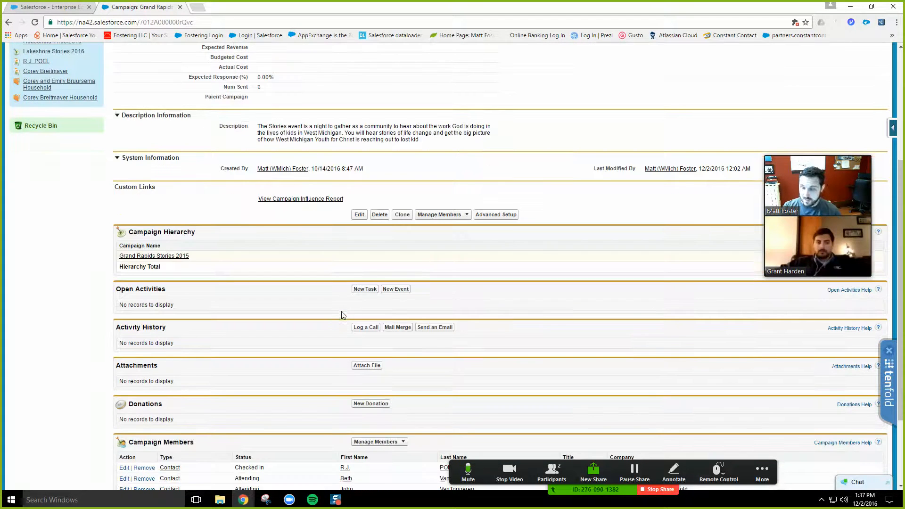
pyautogui.scroll(-1, 343, 316)
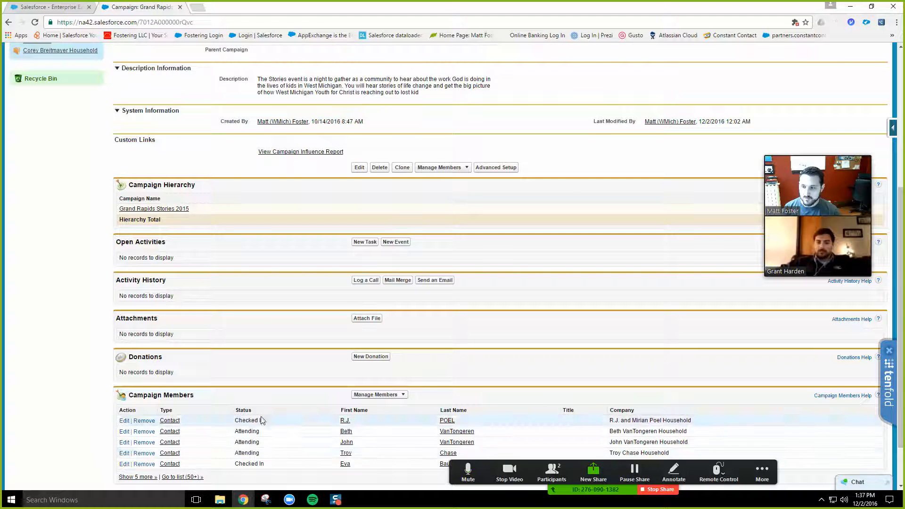
pyautogui.scroll(1, 305, 429)
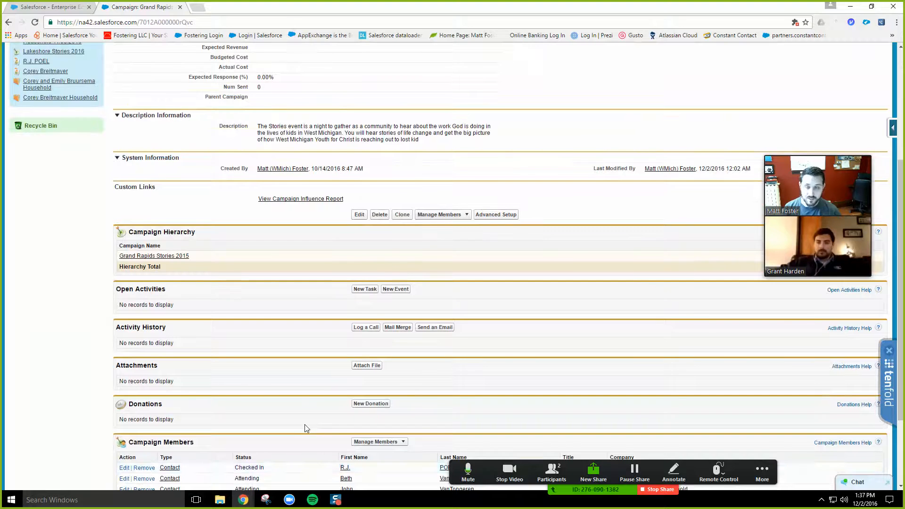
pyautogui.scroll(4, 306, 429)
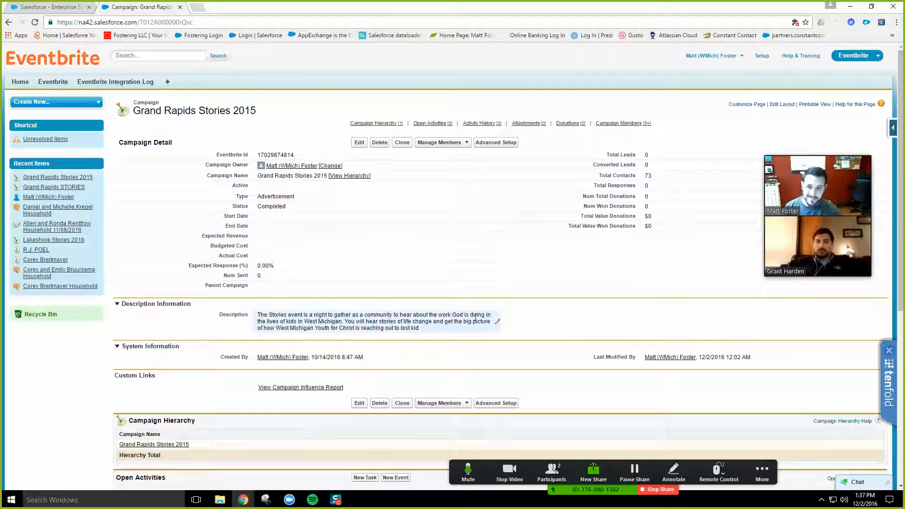